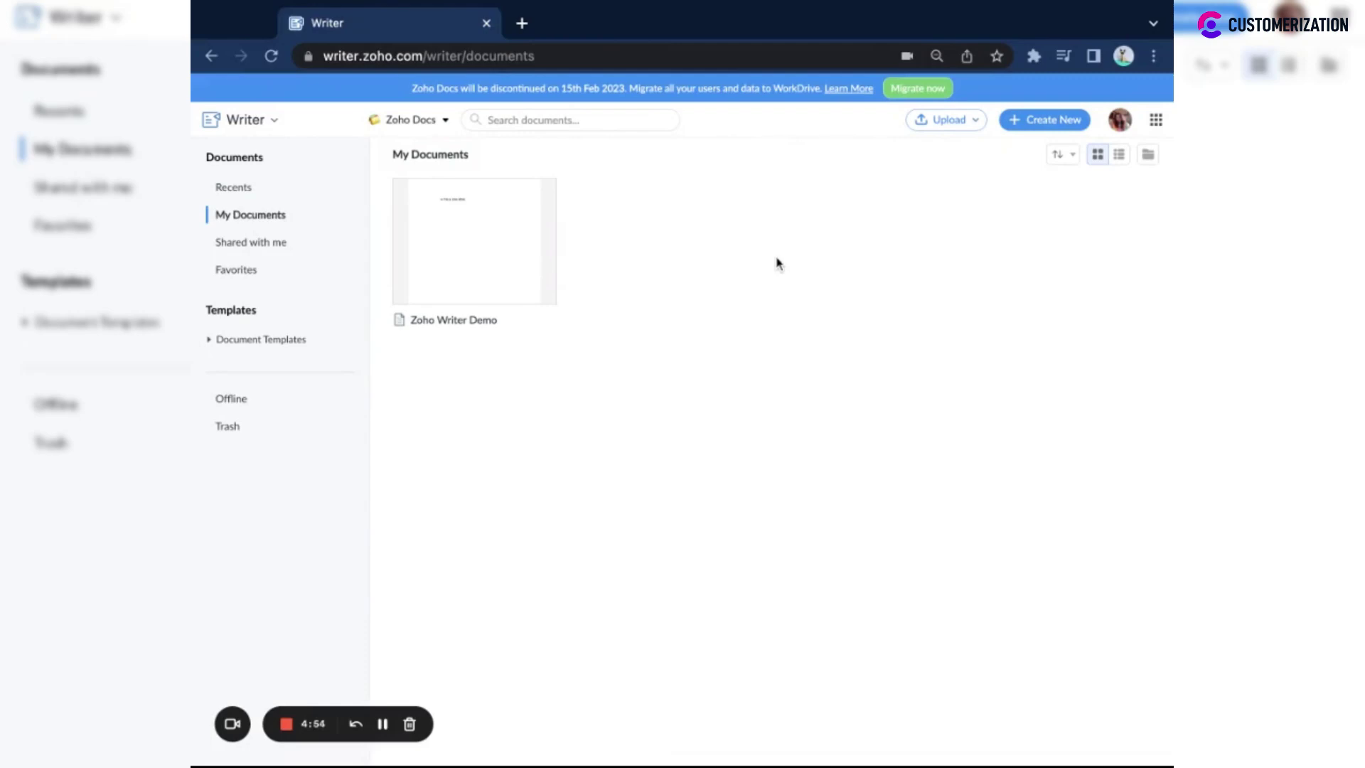
# Upload Employment-Contract-Agreement-Template-Signaturely.docx from the computer via Upload Document.
pyautogui.click(1035, 125)
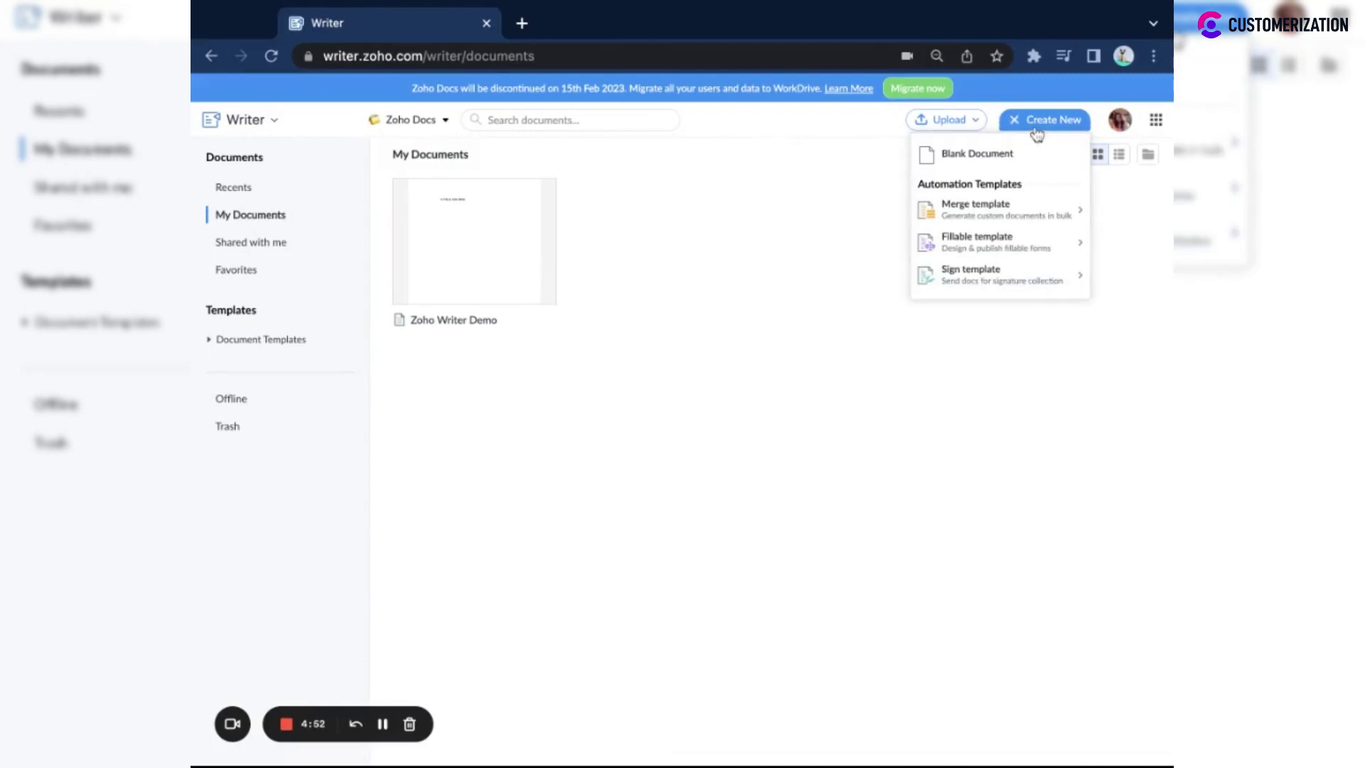
pyautogui.click(965, 126)
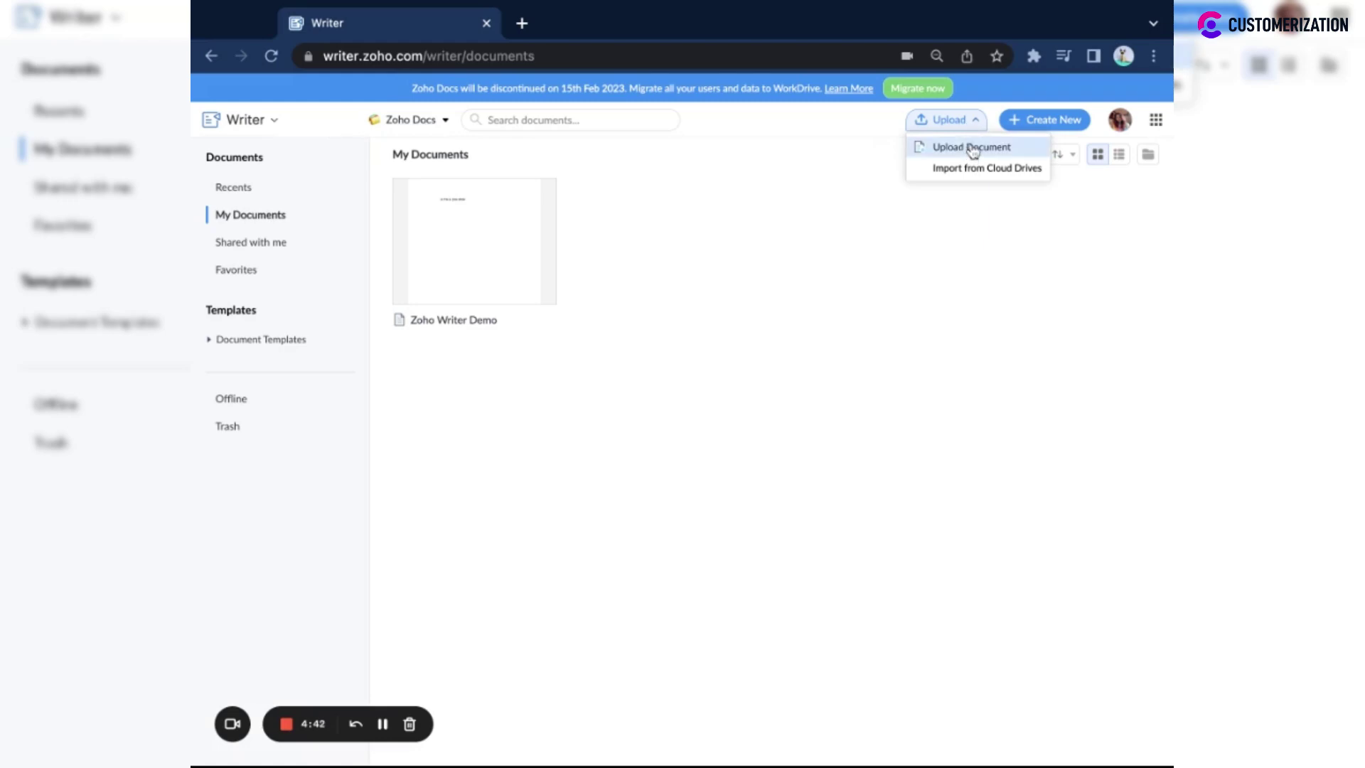
pyautogui.click(972, 149)
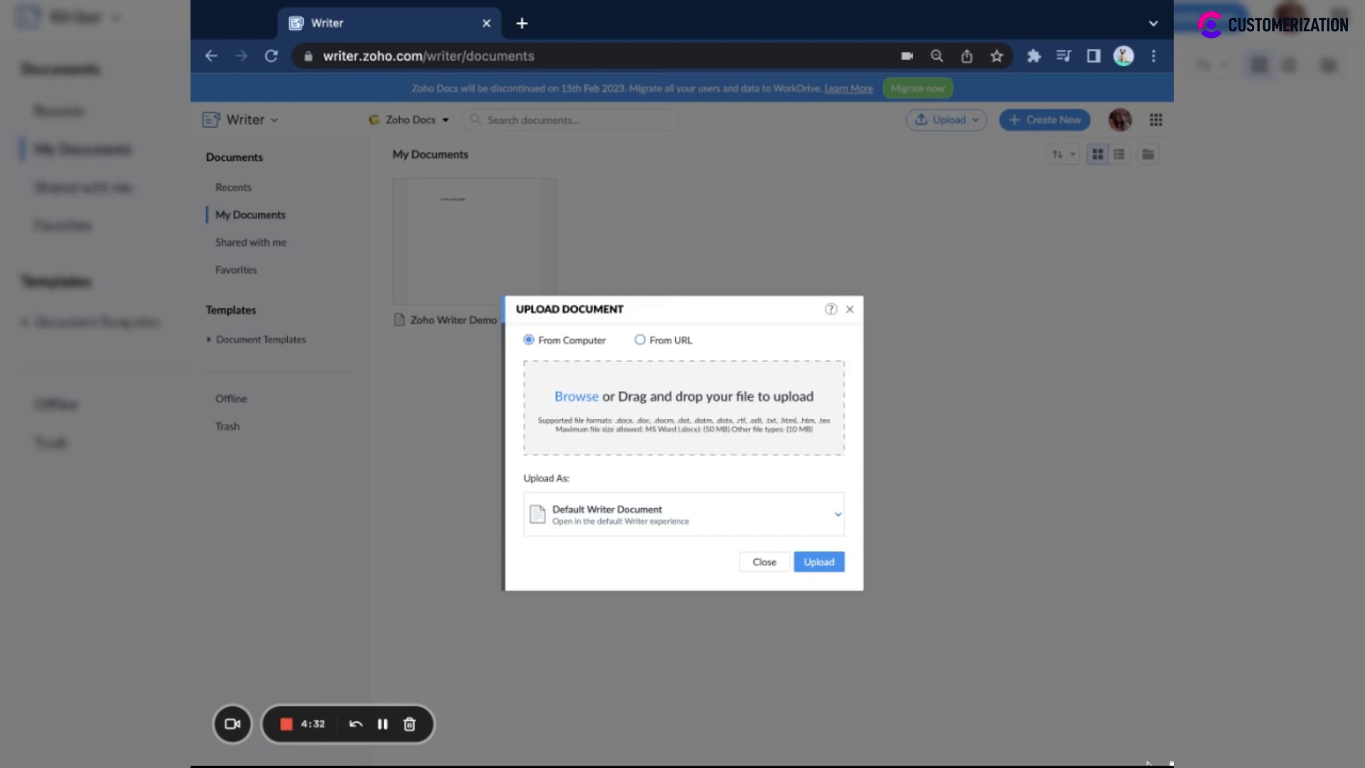
pyautogui.moveTo(1148, 765); pyautogui.dragTo(693, 439)
pyautogui.moveTo(988, 680); pyautogui.dragTo(693, 404)
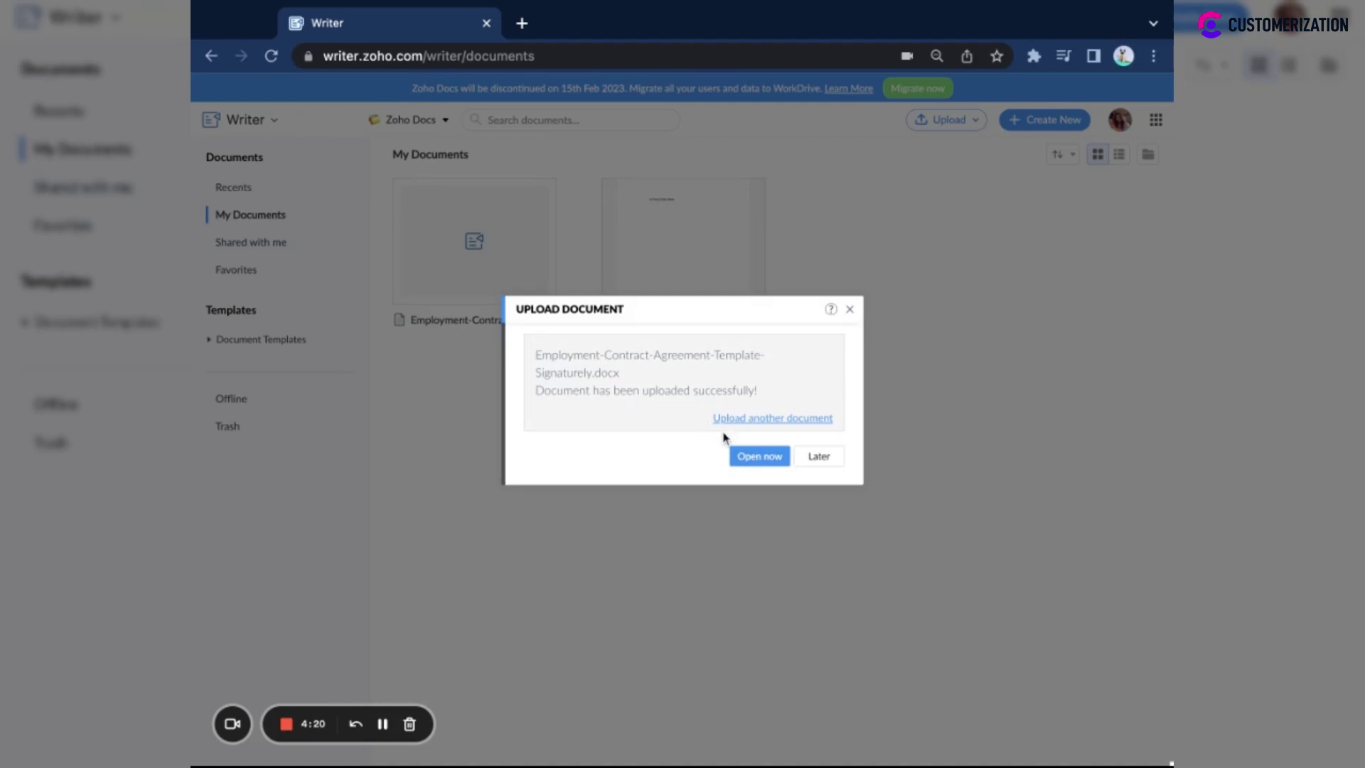
# Open the uploaded contract, insert a trial signature before the title, then delete it.
pyautogui.click(781, 459)
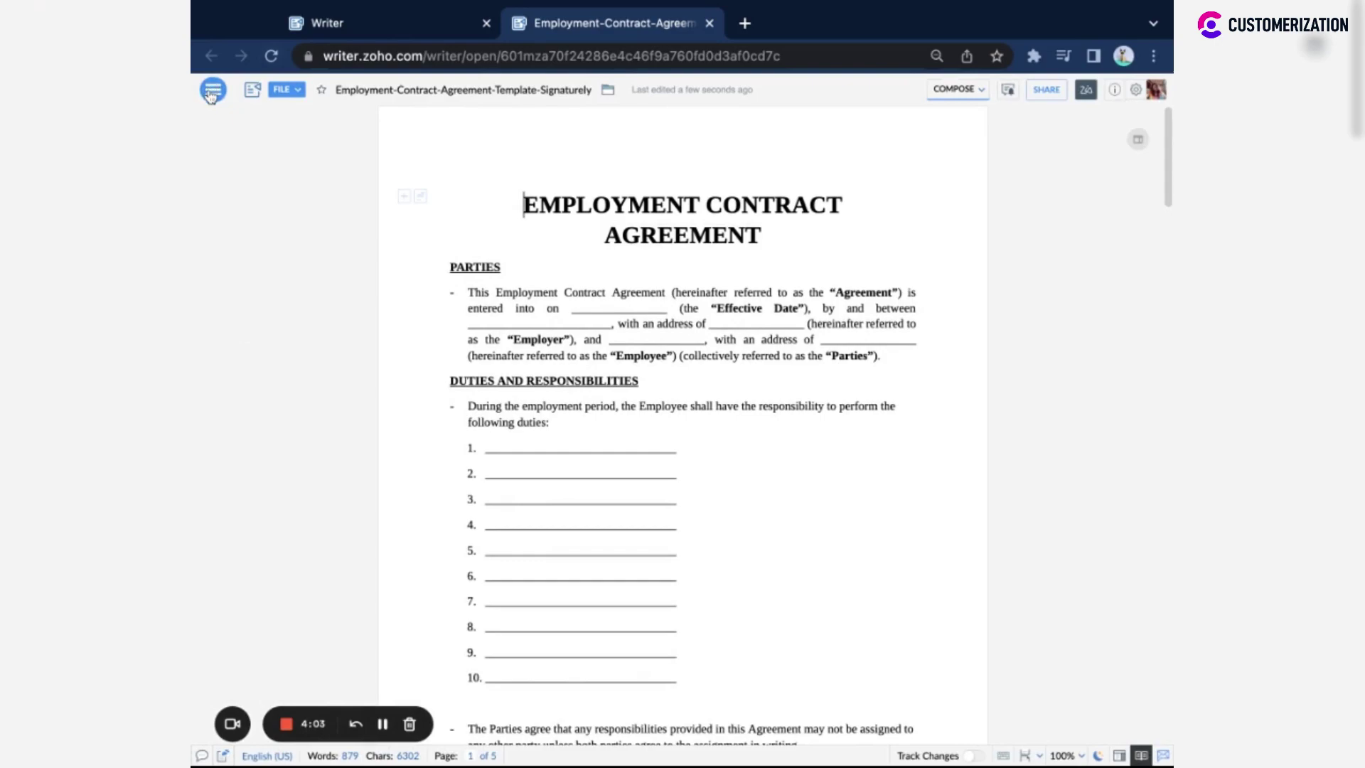
pyautogui.click(211, 95)
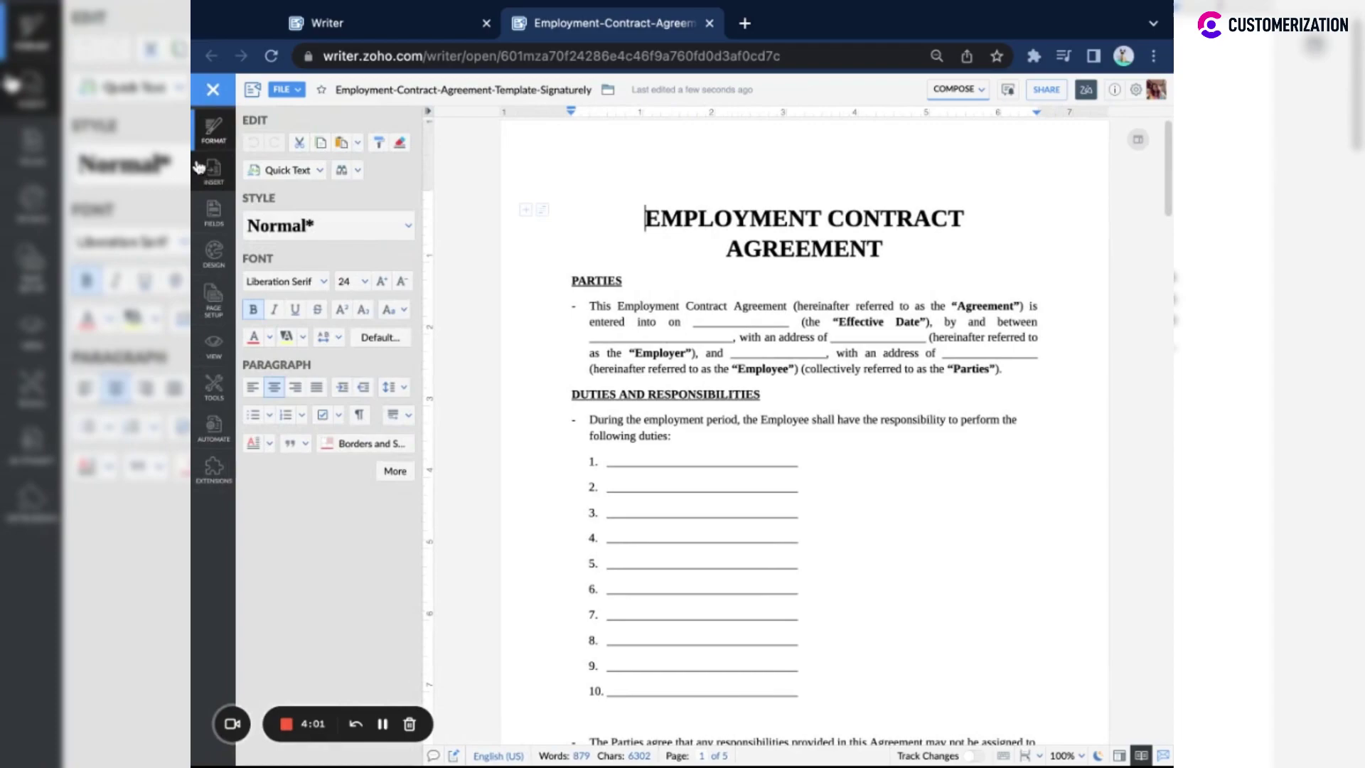
pyautogui.click(212, 170)
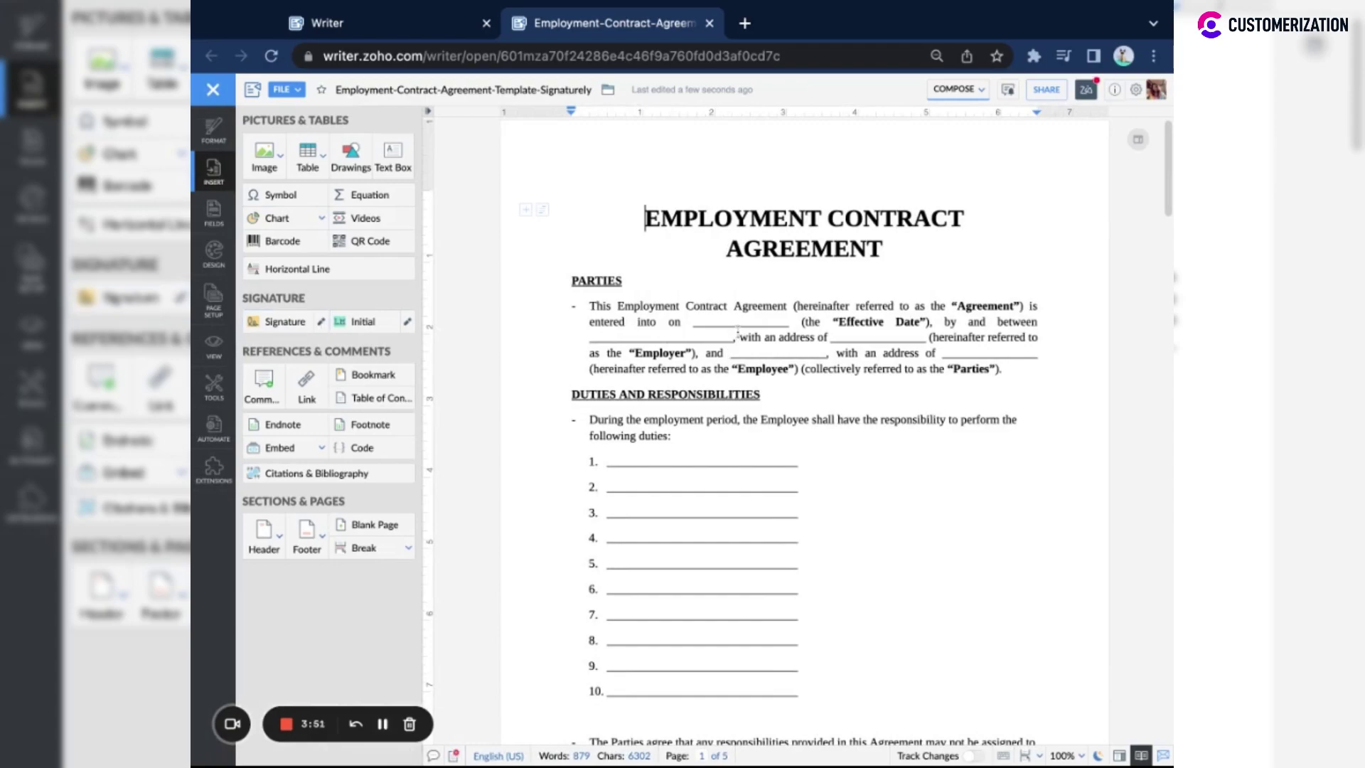
pyautogui.click(270, 324)
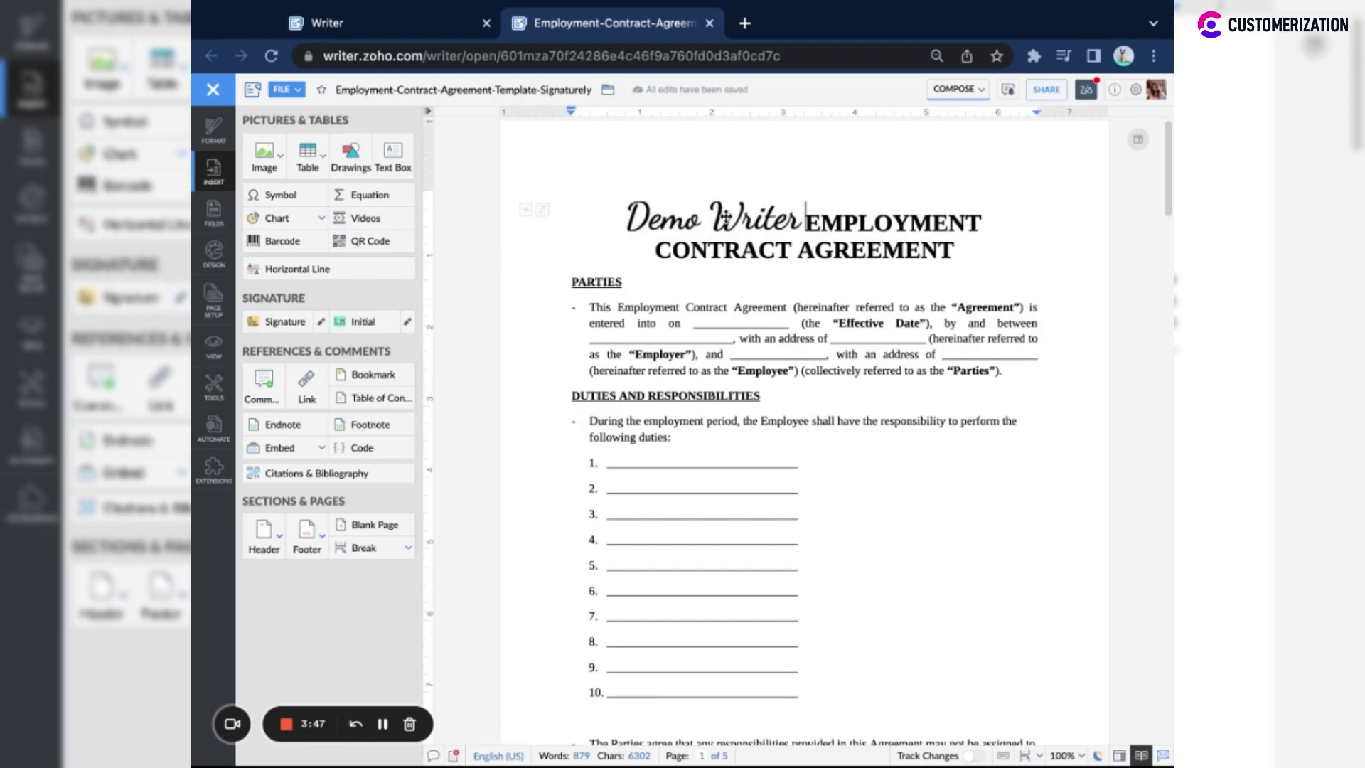
pyautogui.click(736, 206)
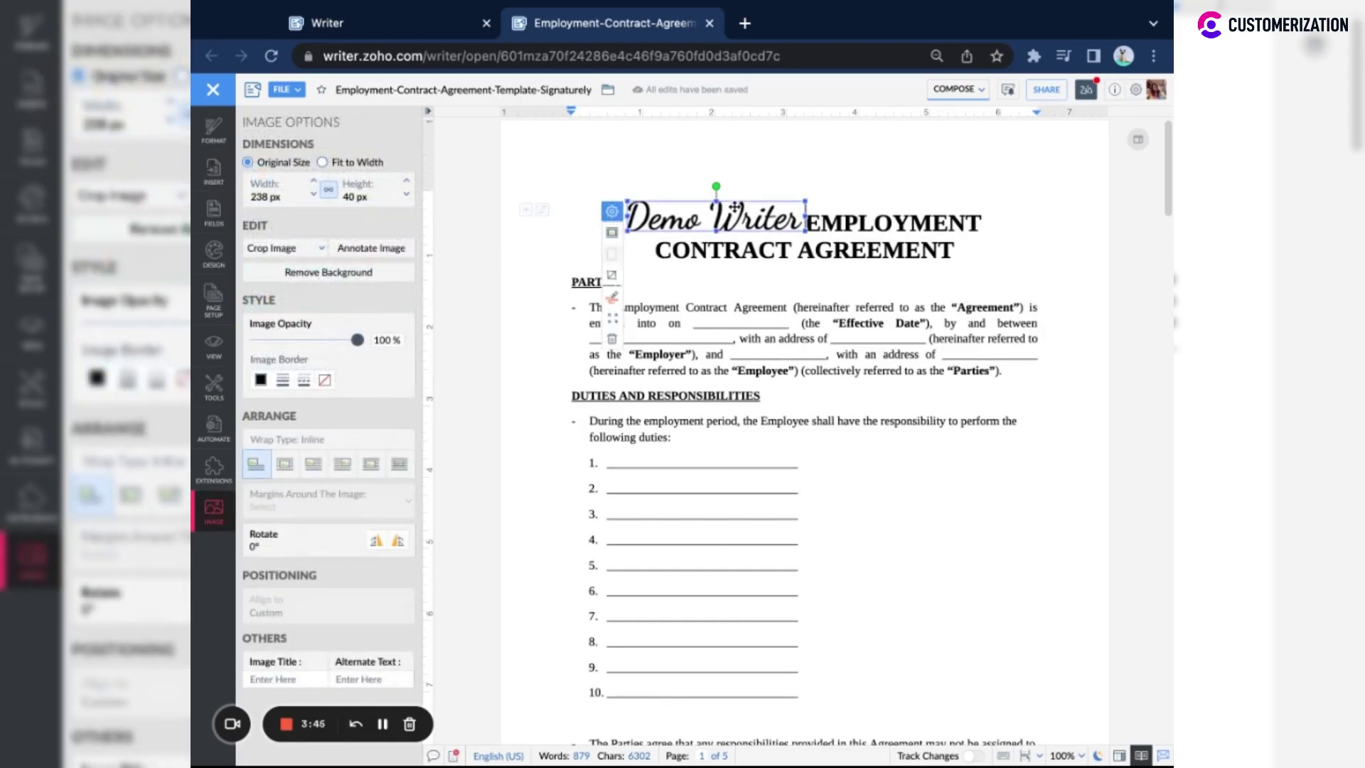
pyautogui.press('Delete')
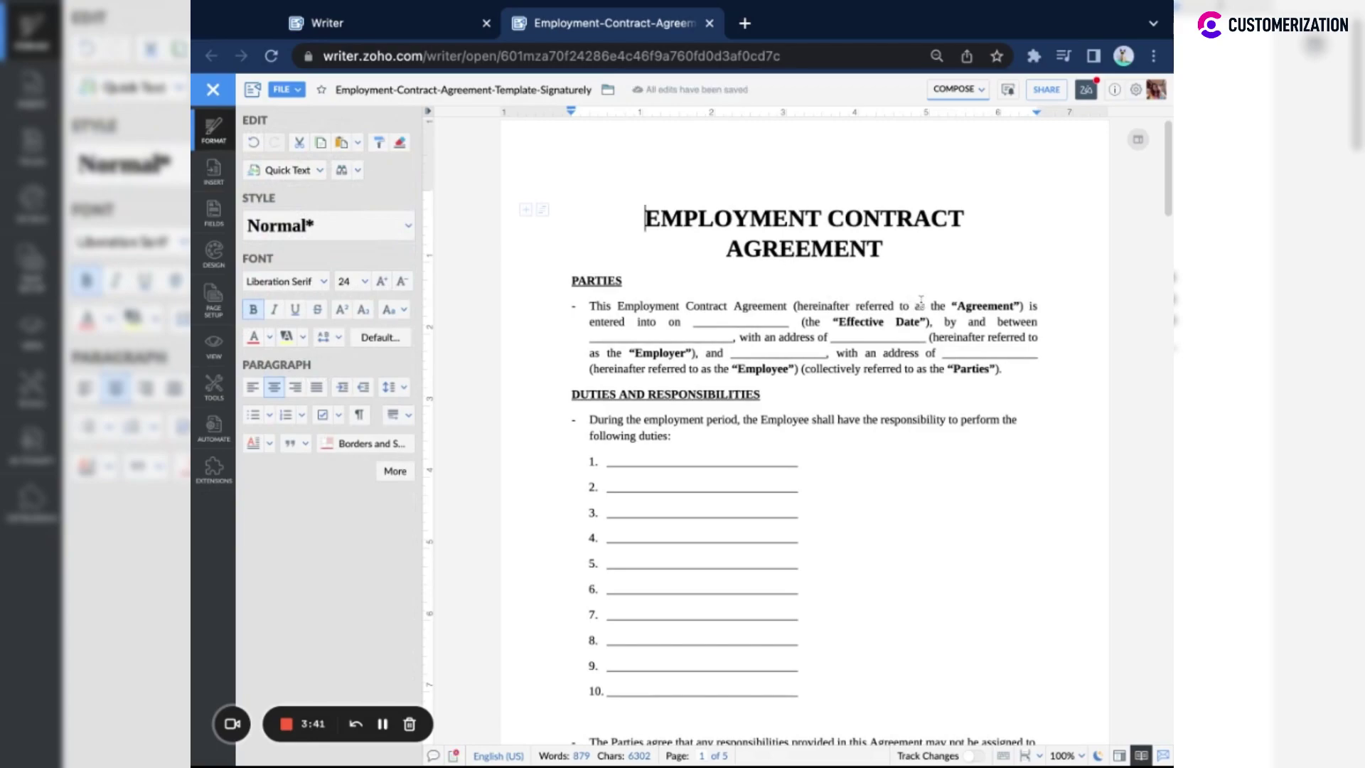
# In the signature setup, enter 'Writer Demo' as the name and 'WD' as the initials.
pyautogui.click(213, 173)
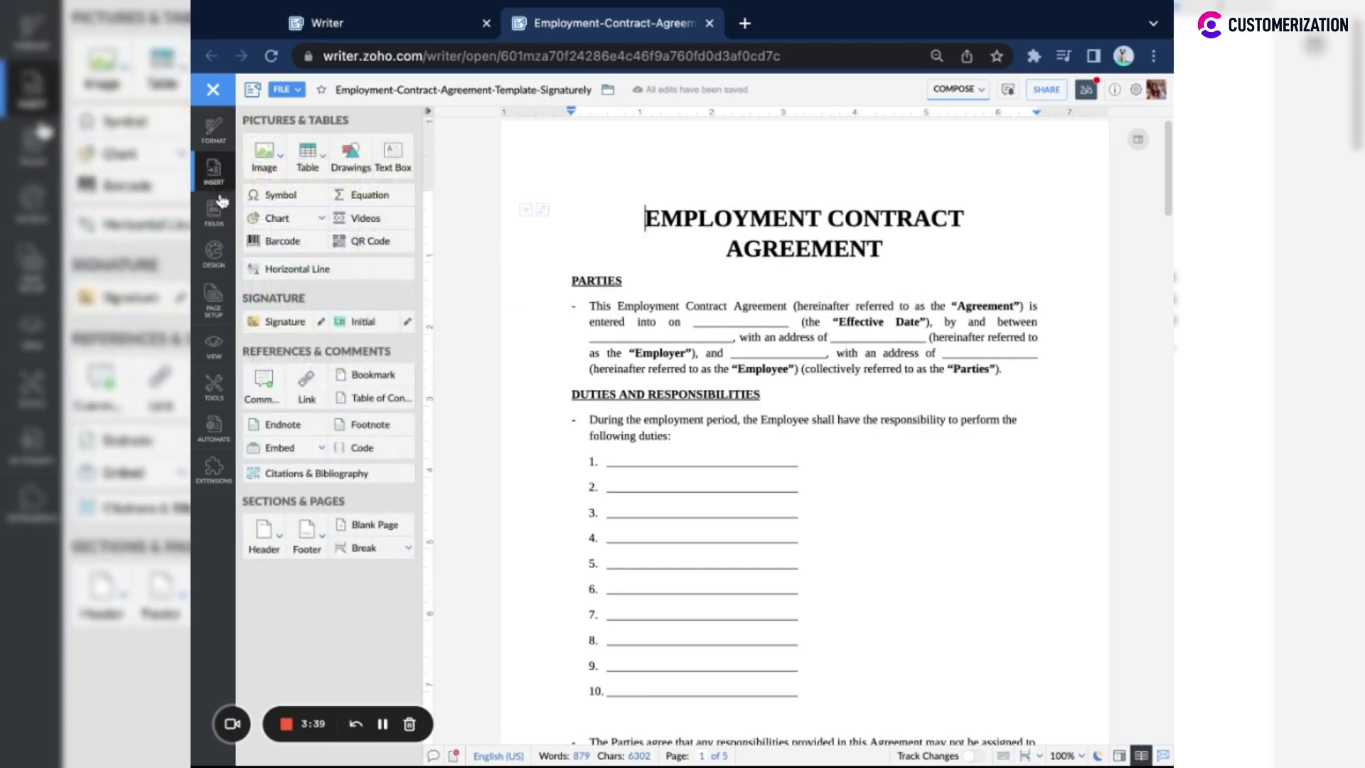
pyautogui.click(359, 322)
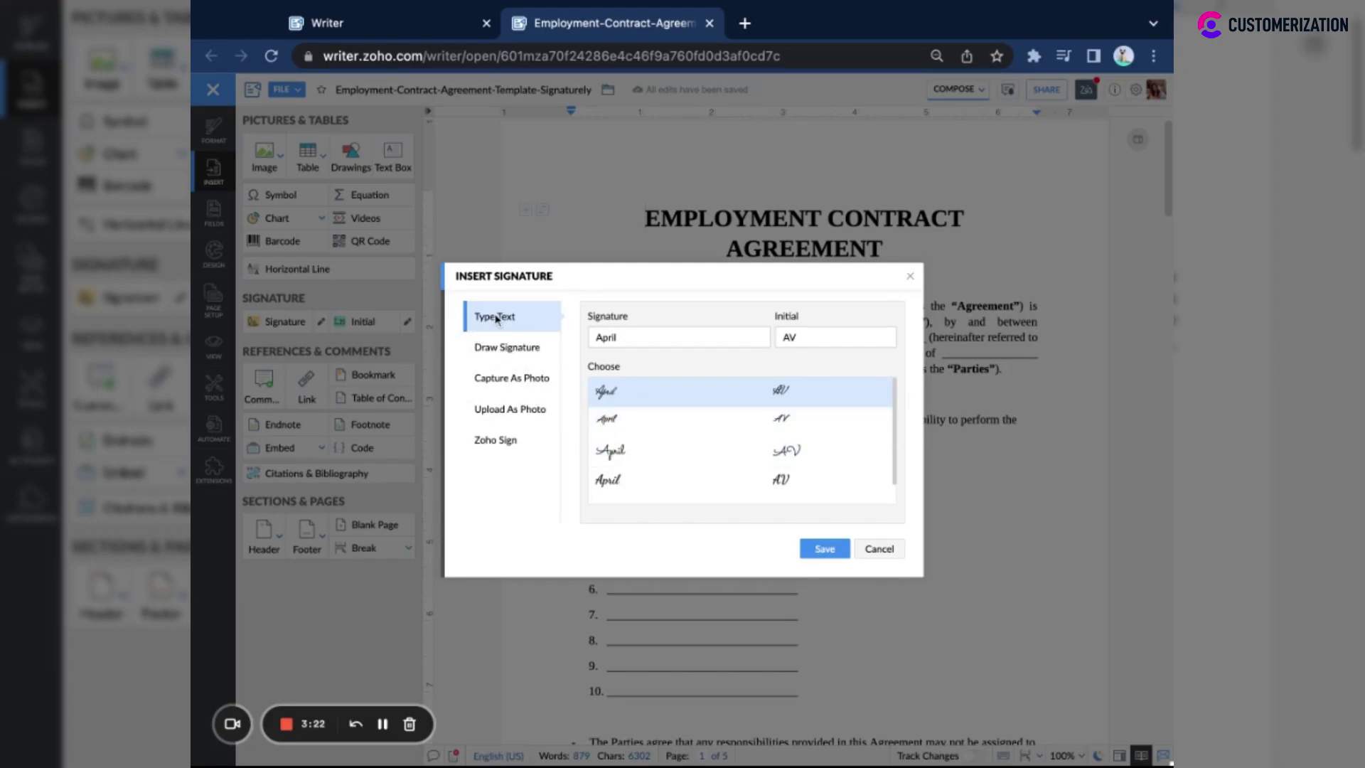
pyautogui.doubleClick(628, 337)
pyautogui.write('W')
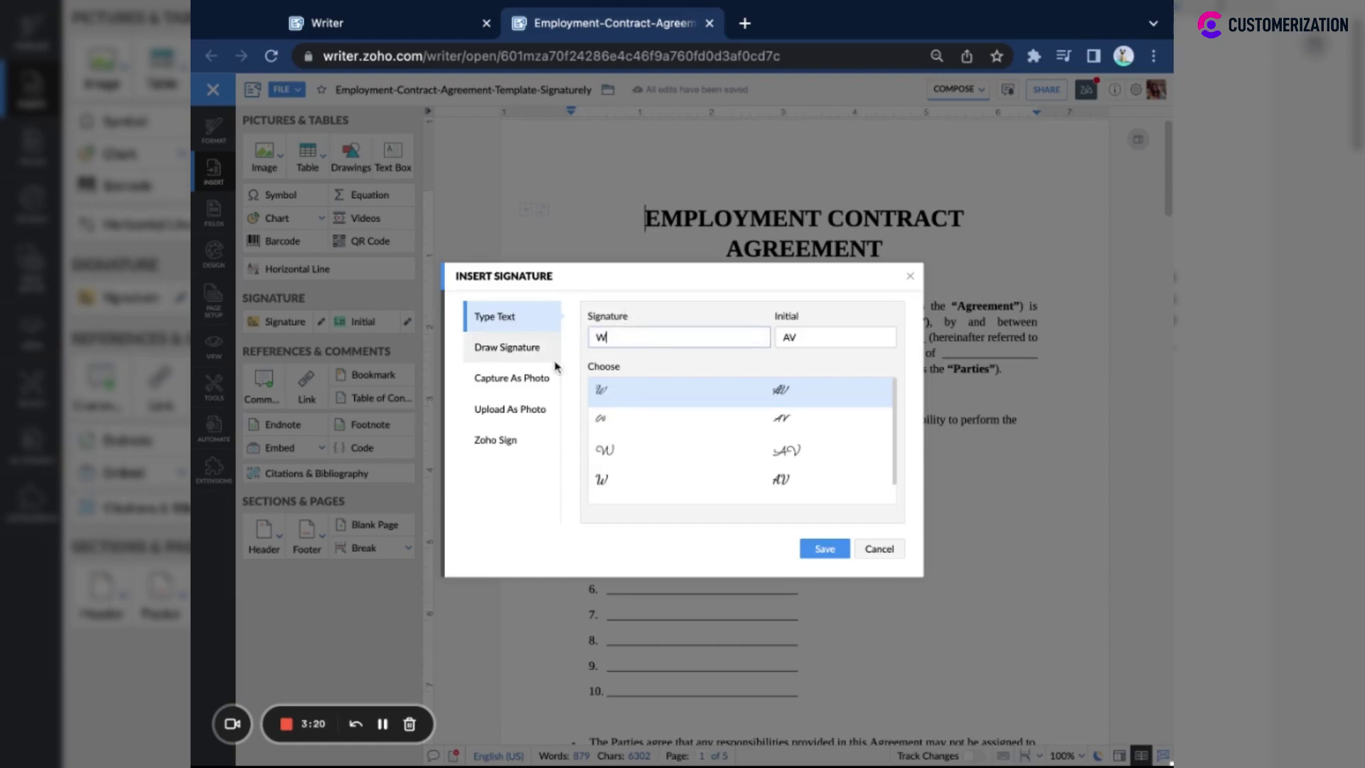
pyautogui.write('riter Demo')
pyautogui.press('Tab')
pyautogui.press('BackSpace')
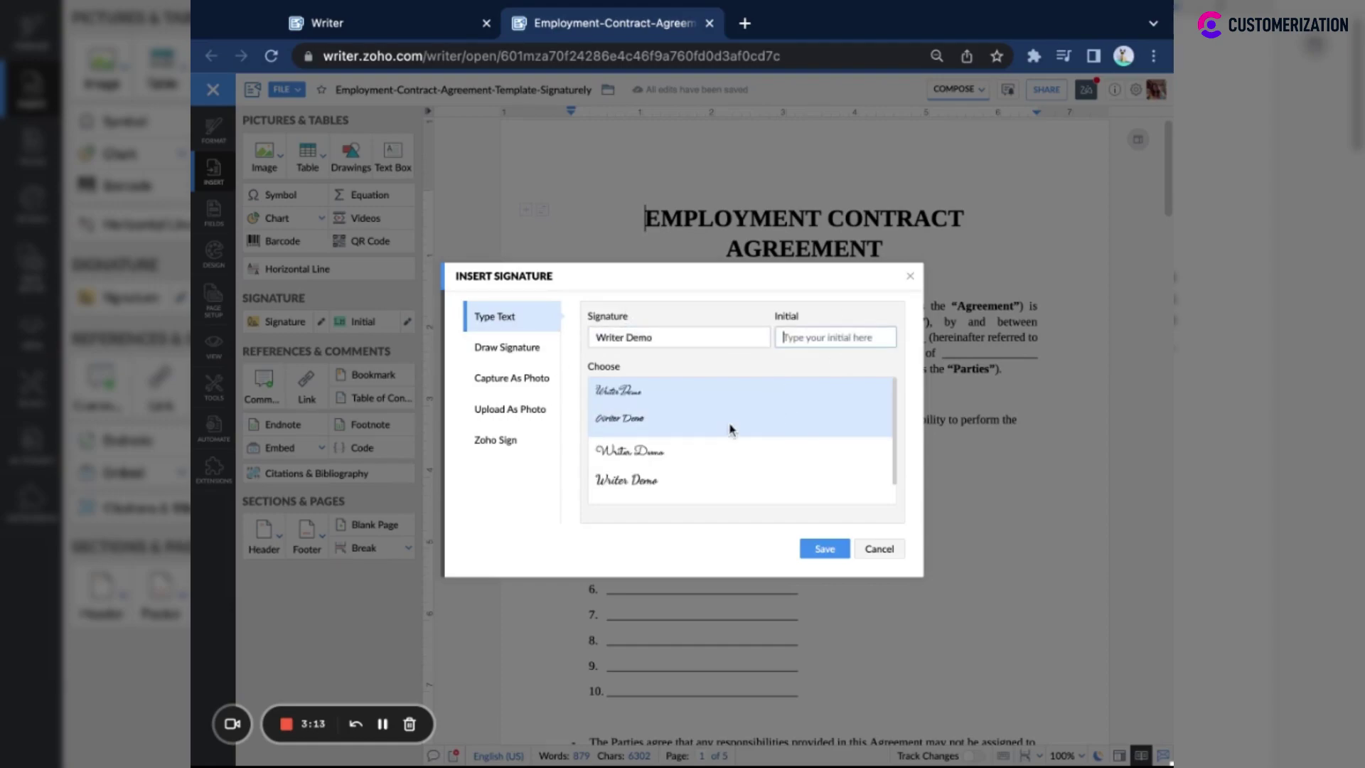
pyautogui.write('WD')
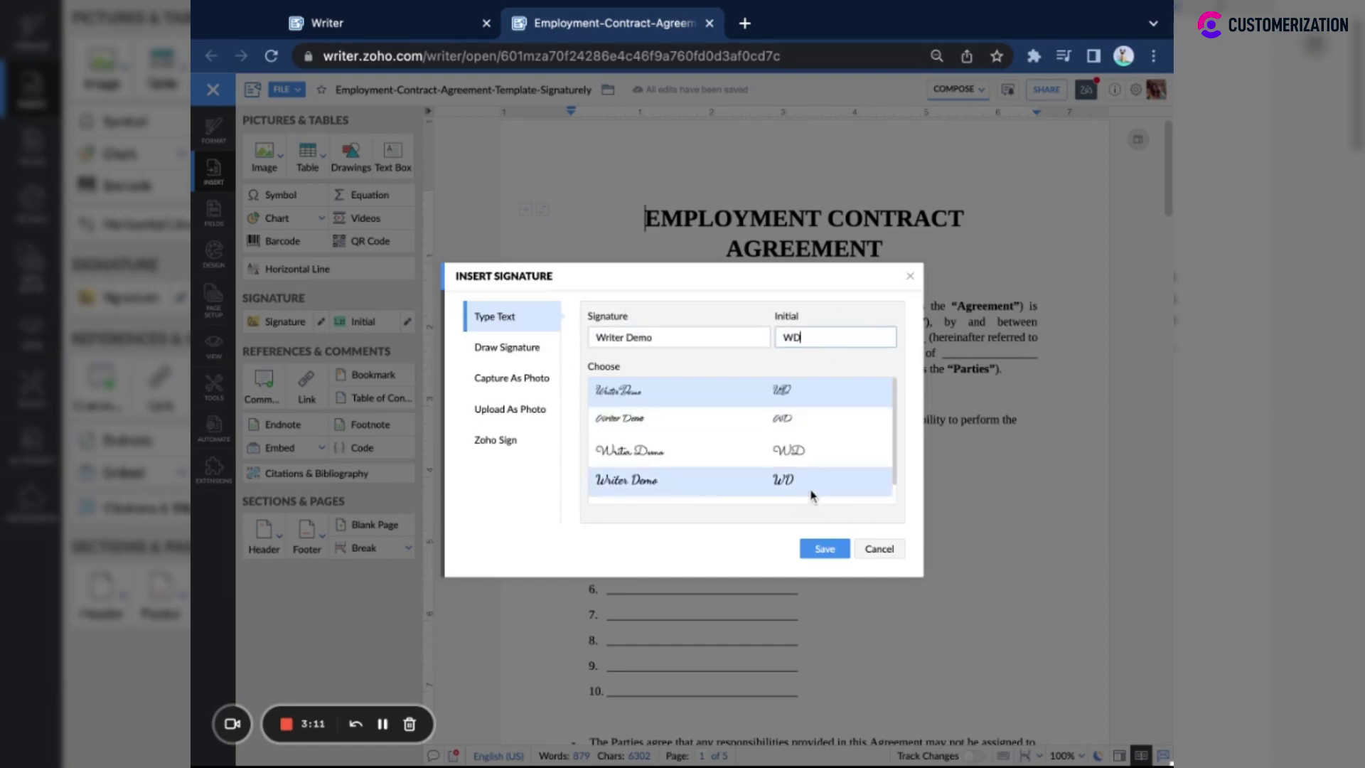
# Review the Draw, Photo and Upload options, then choose the Zoho Sign handwritten signature and save.
pyautogui.click(540, 359)
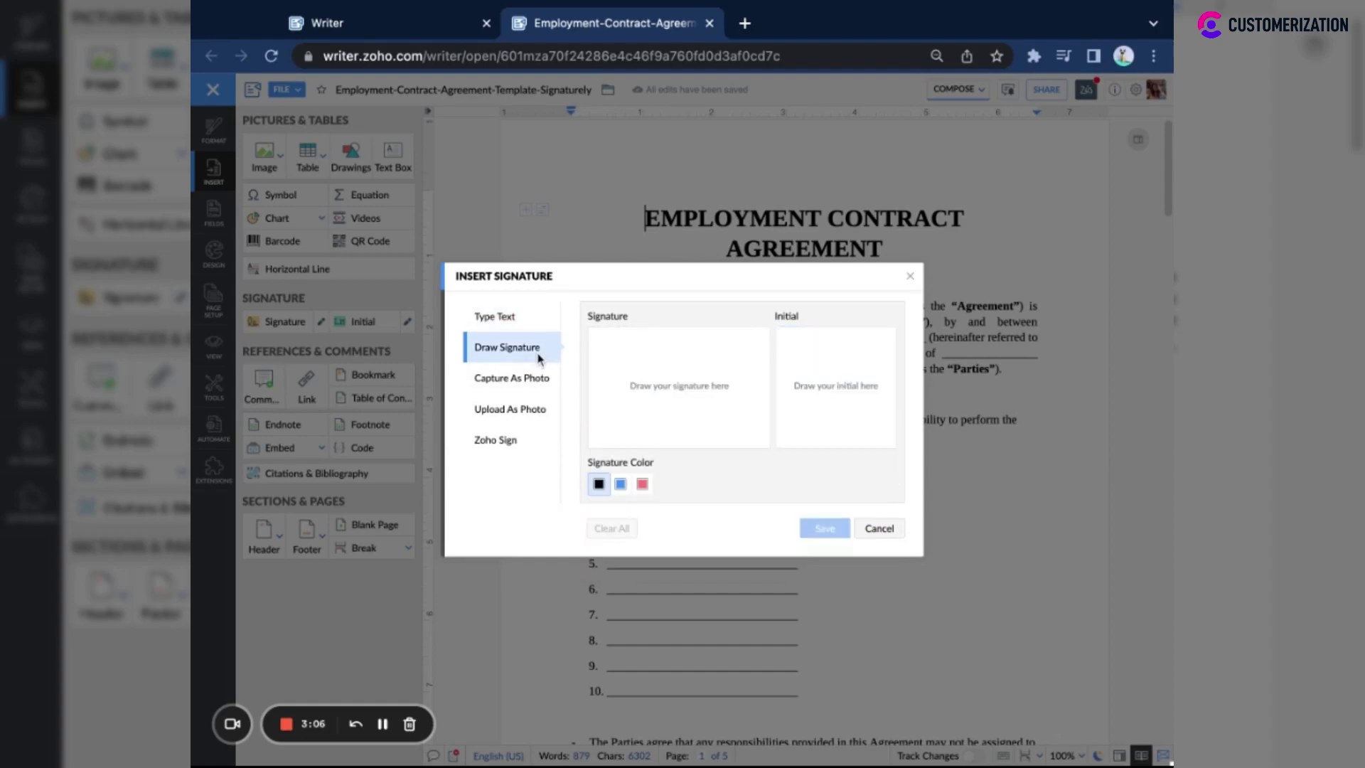
pyautogui.click(538, 378)
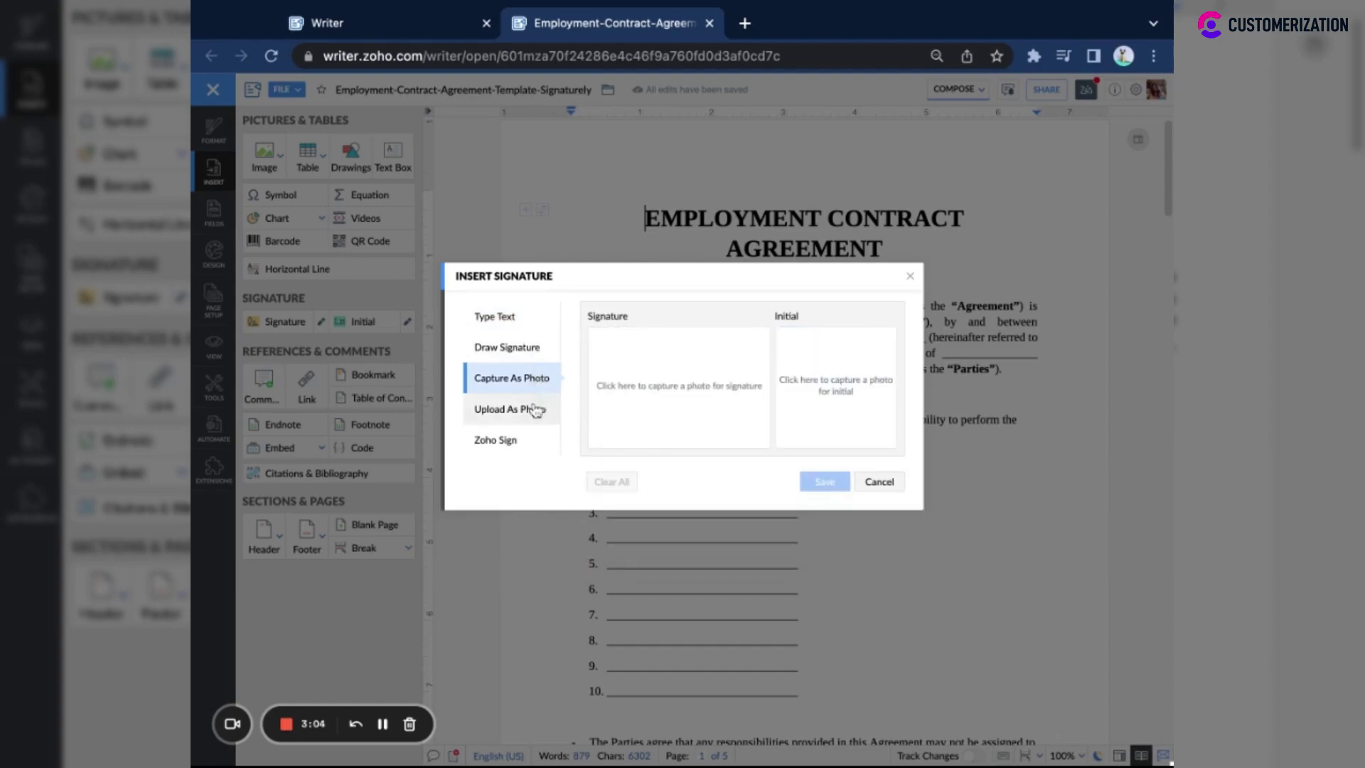
pyautogui.click(534, 410)
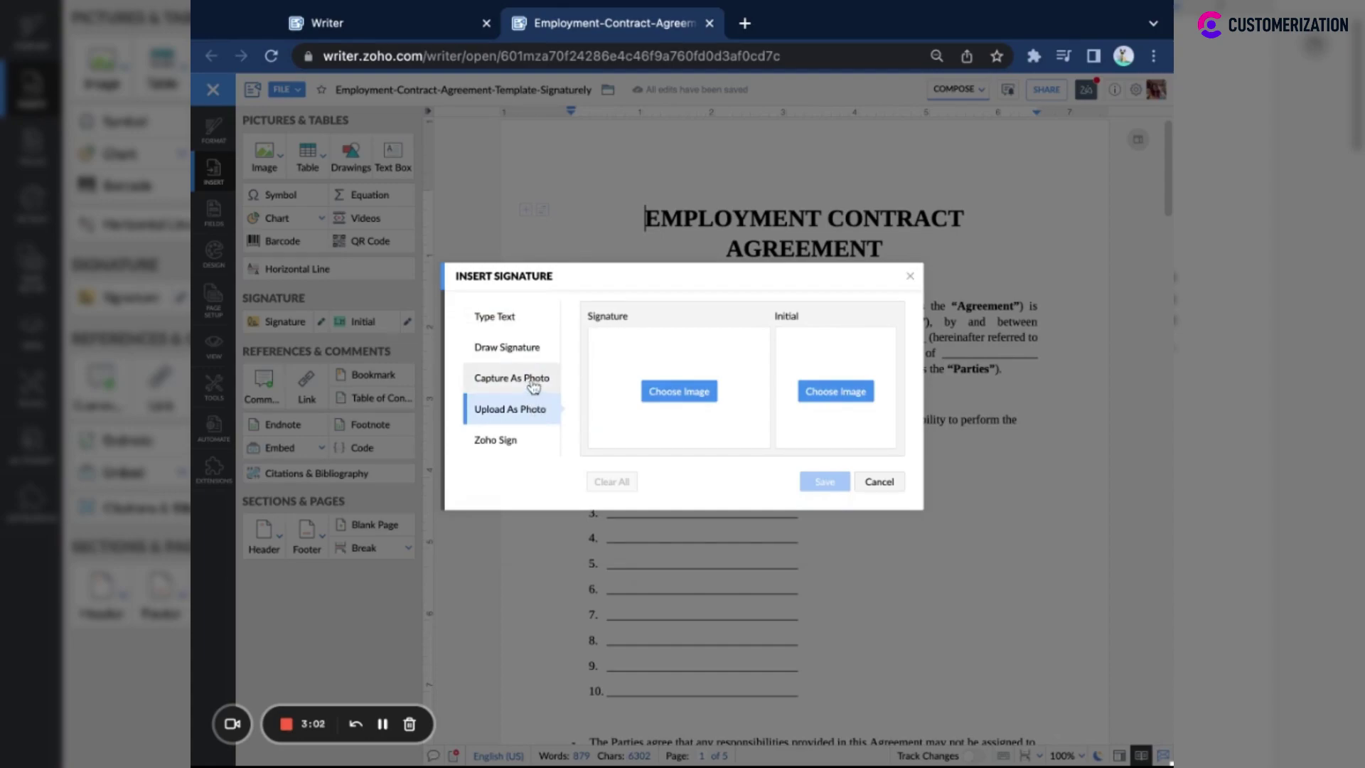
pyautogui.click(537, 440)
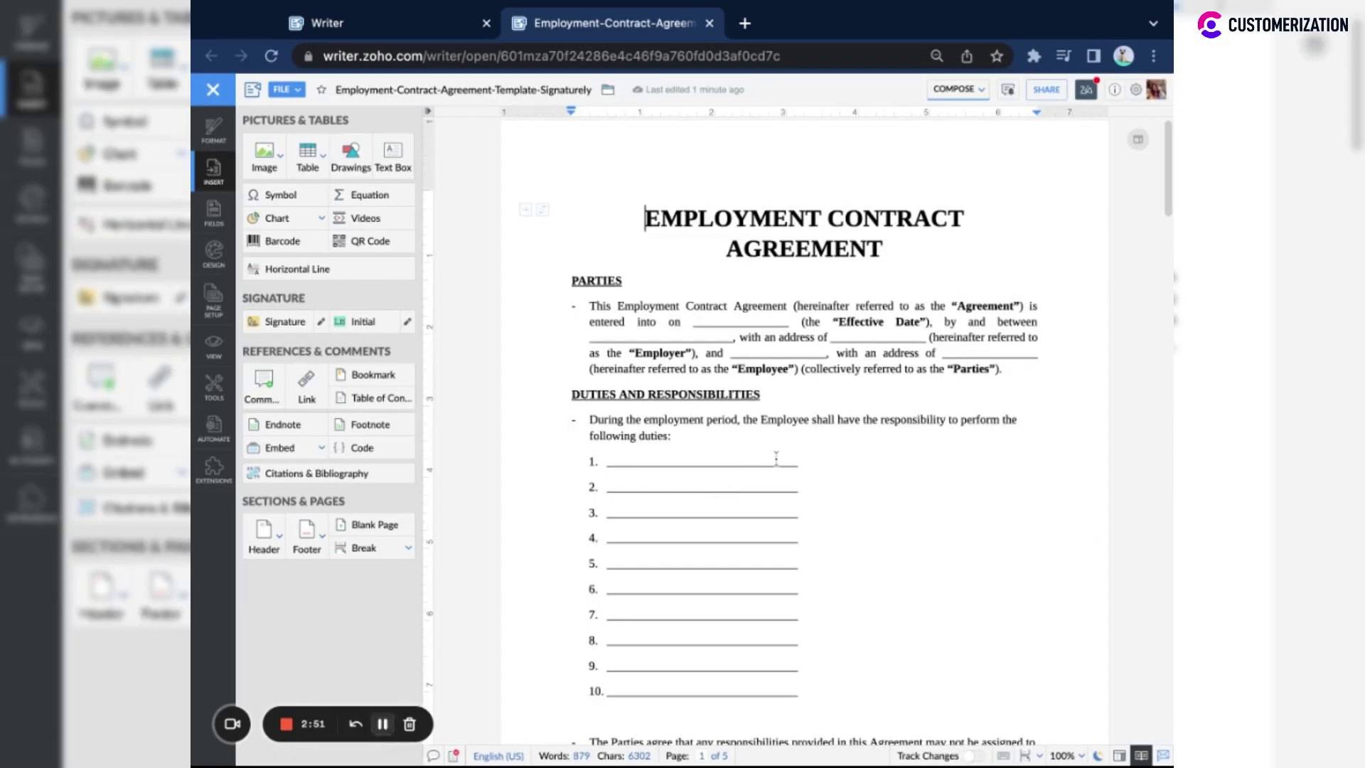
pyautogui.click(836, 487)
# Insert the saved signature after the Employee 'Signature:' on page 5, shrunk to fit the line.
pyautogui.scroll(-20, 634, 315)
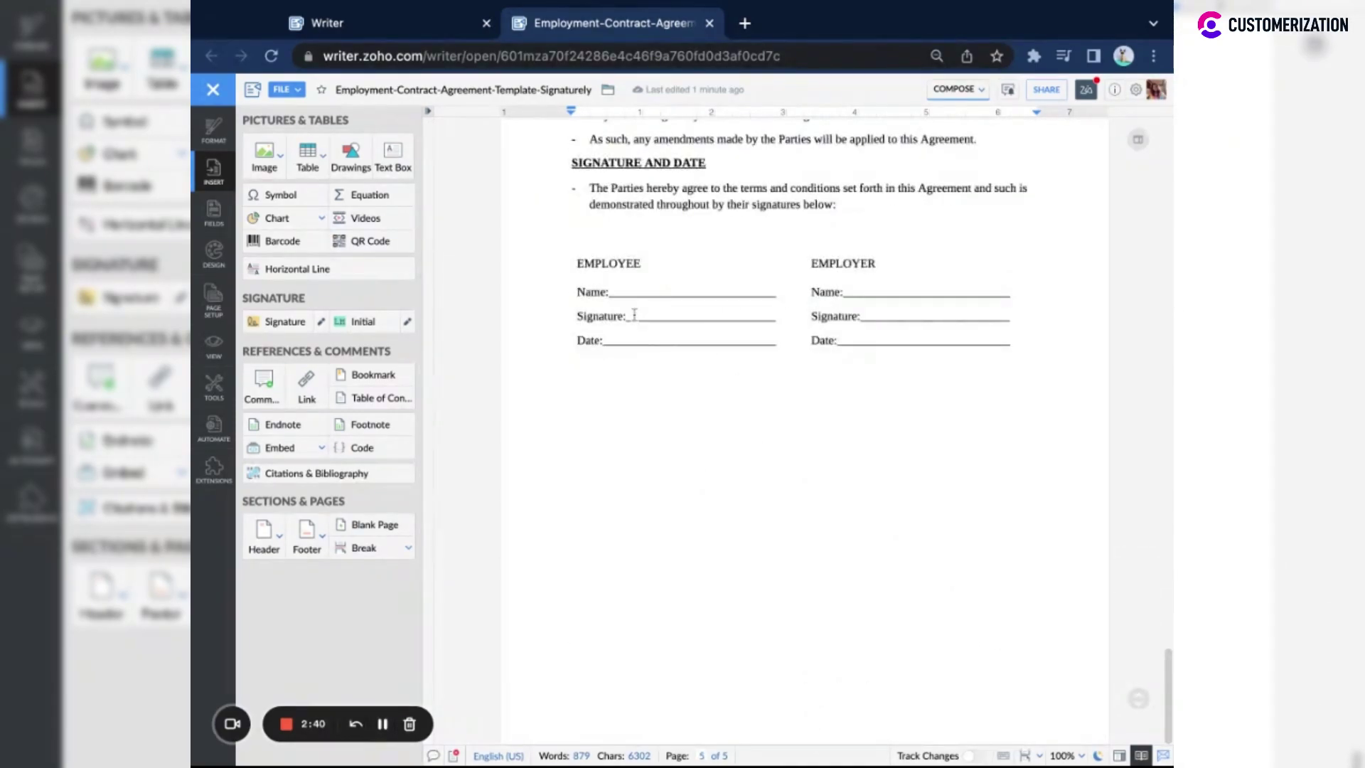
pyautogui.click(630, 315)
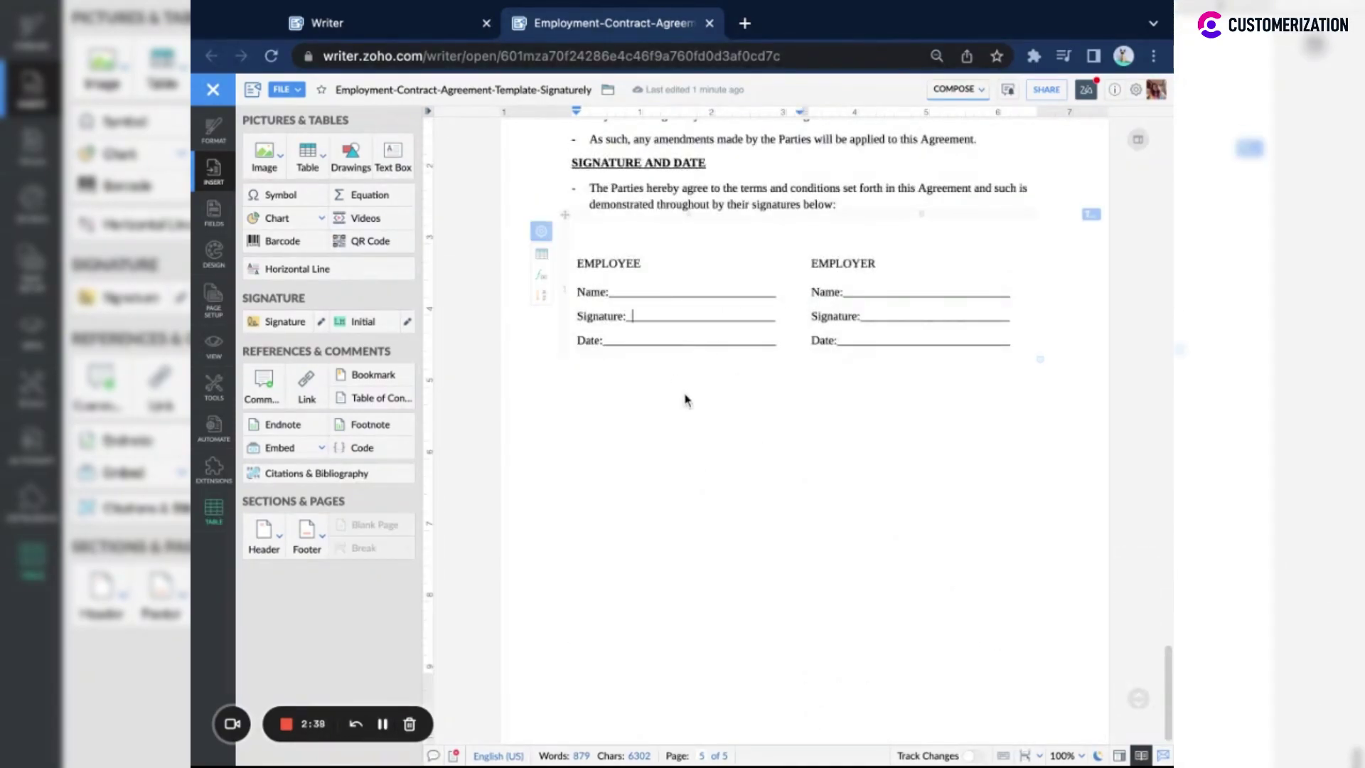
pyautogui.click(277, 322)
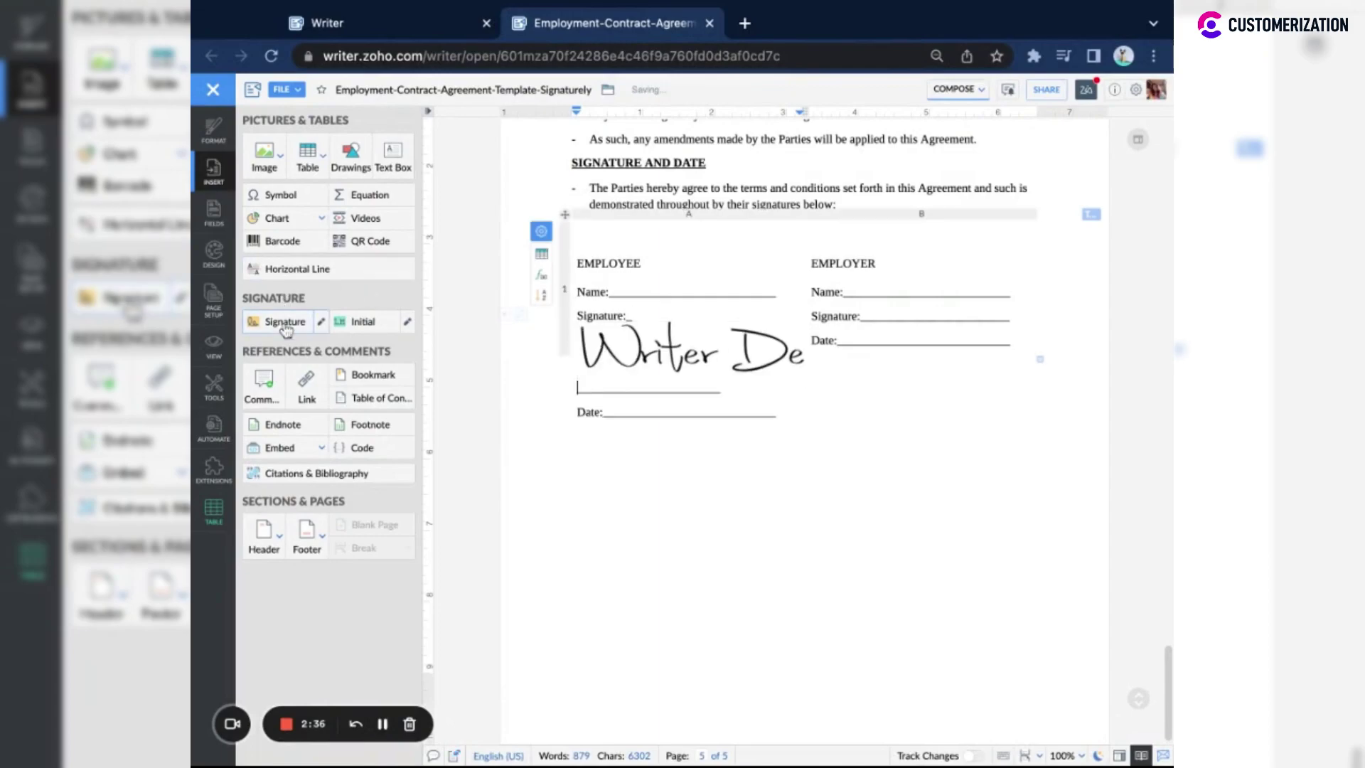
pyautogui.click(763, 363)
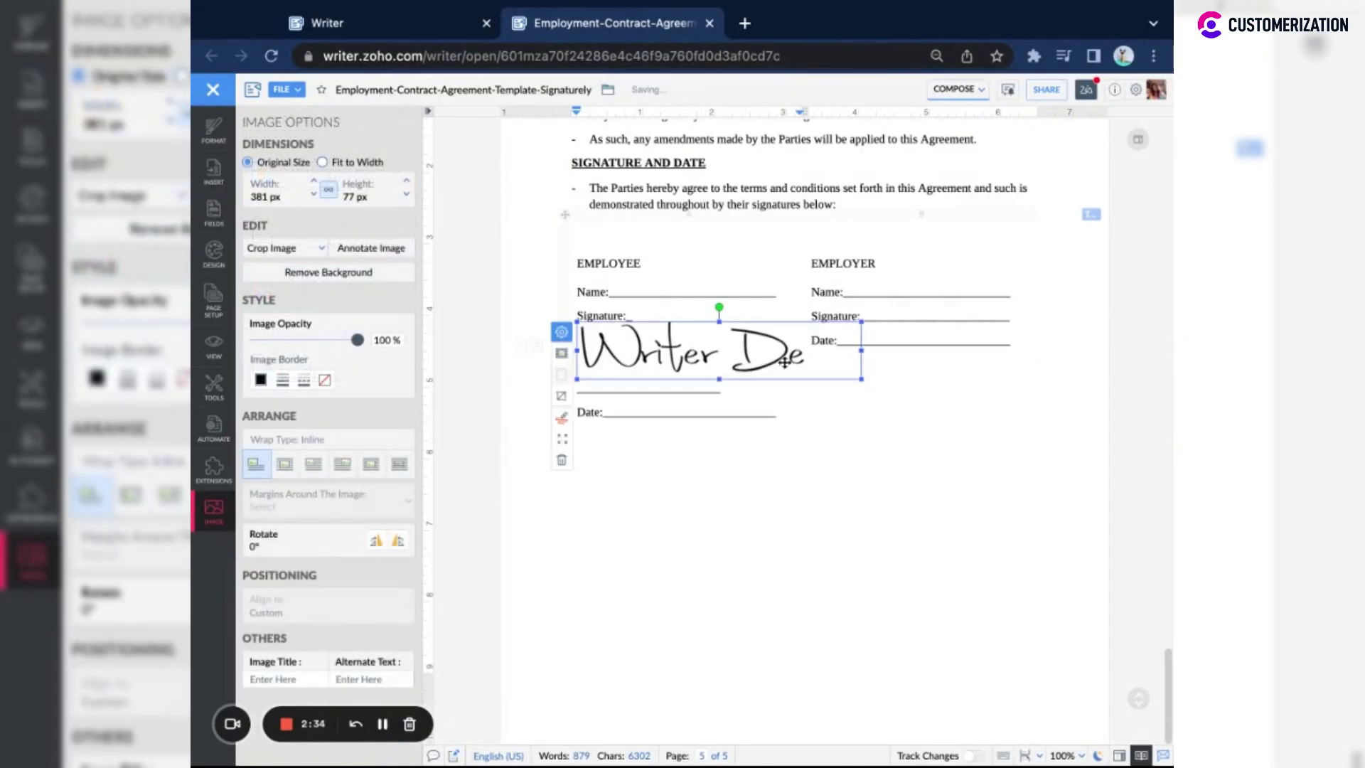
pyautogui.moveTo(861, 381)
pyautogui.mouseDown()
pyautogui.moveTo(743, 359)
pyautogui.moveTo(773, 339)
pyautogui.mouseUp()
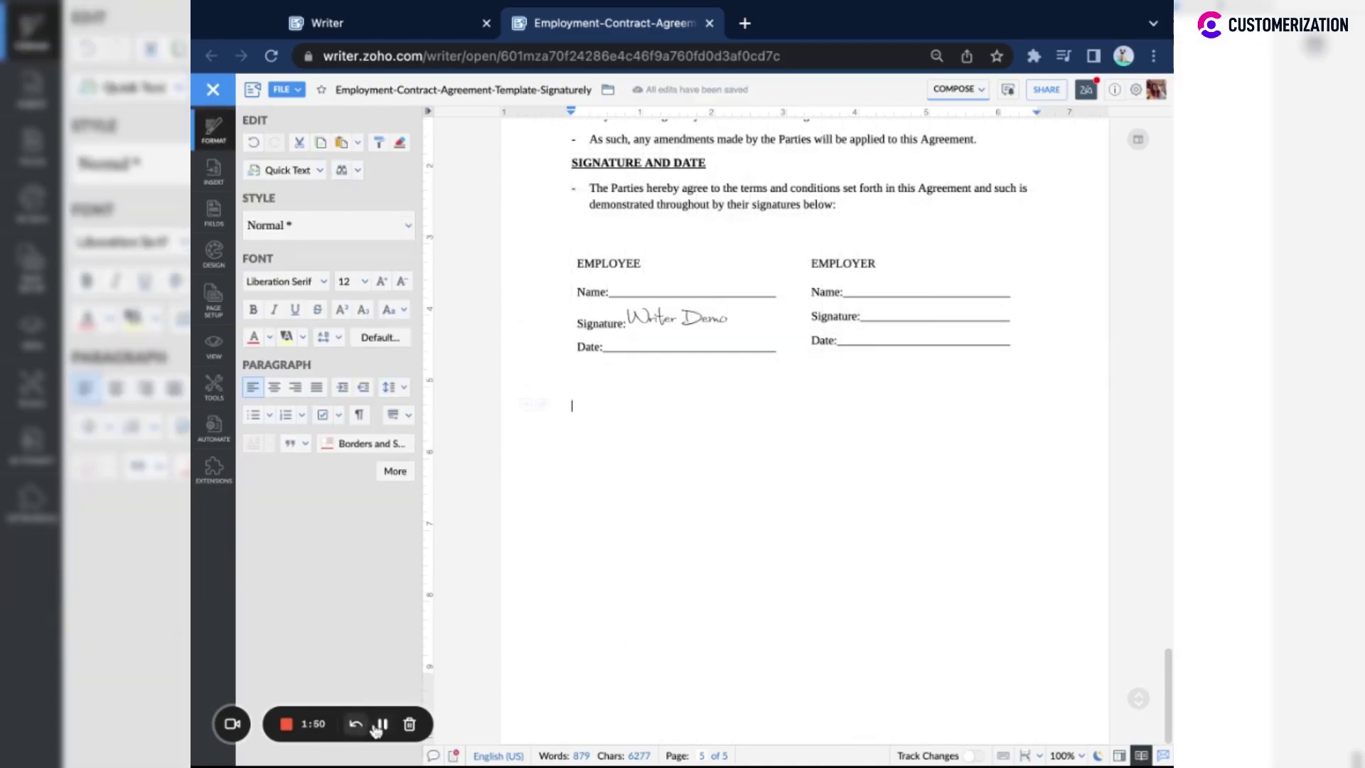
pyautogui.scroll(20, 789, 512)
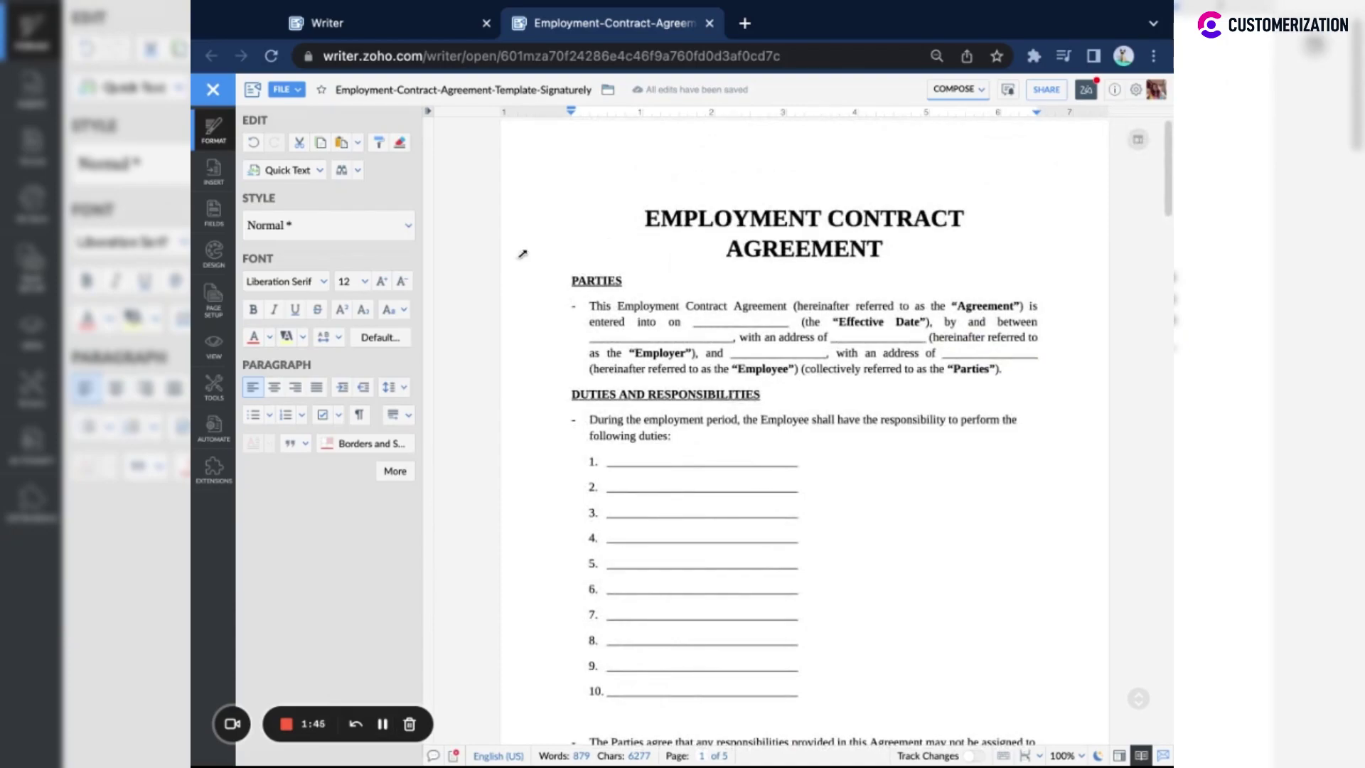
pyautogui.scroll(-5, 999, 549)
pyautogui.scroll(5, 1000, 546)
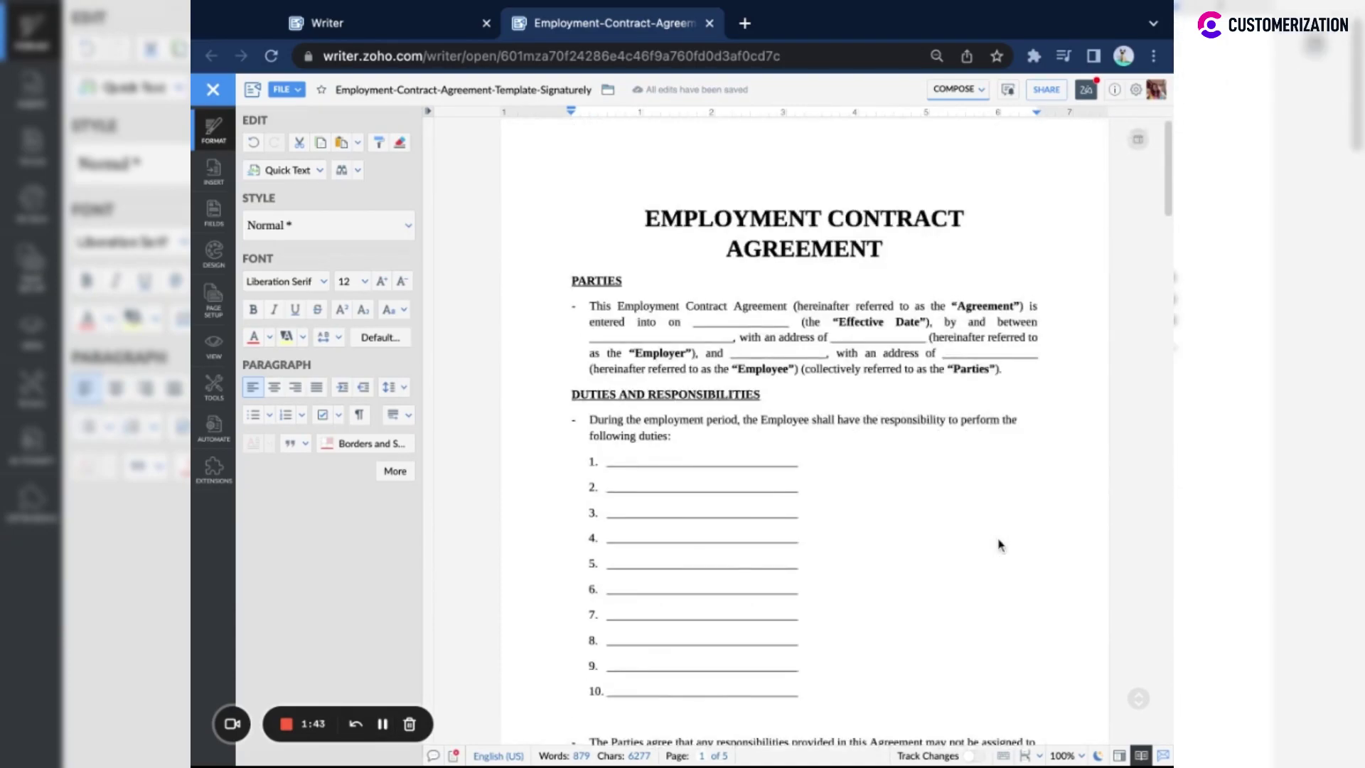